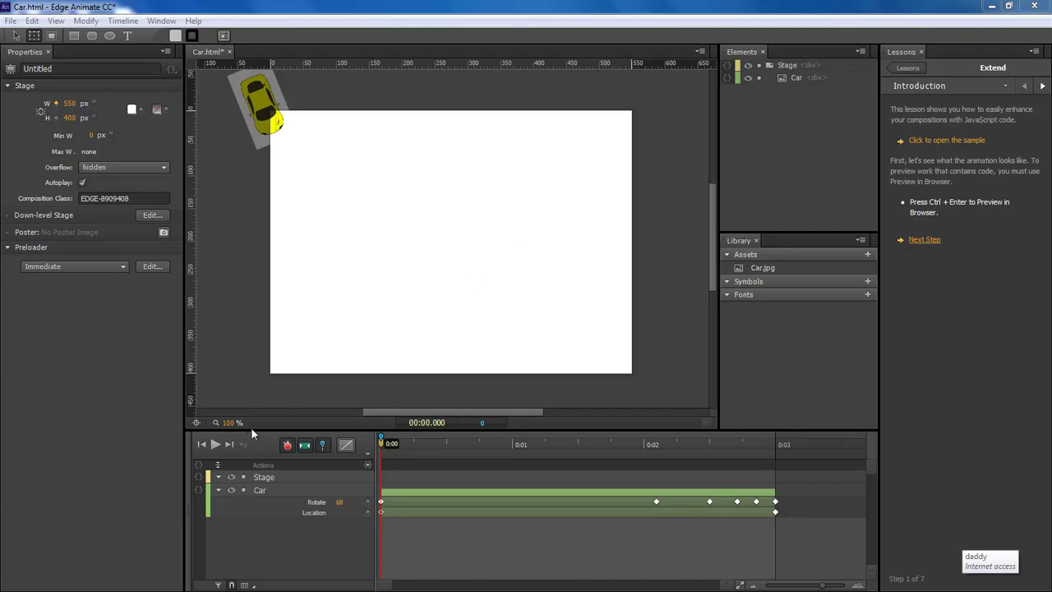
# Step: Collapse the Car layer's property rows, play the car animation once, and save Car.html
pyautogui.click(219, 490)
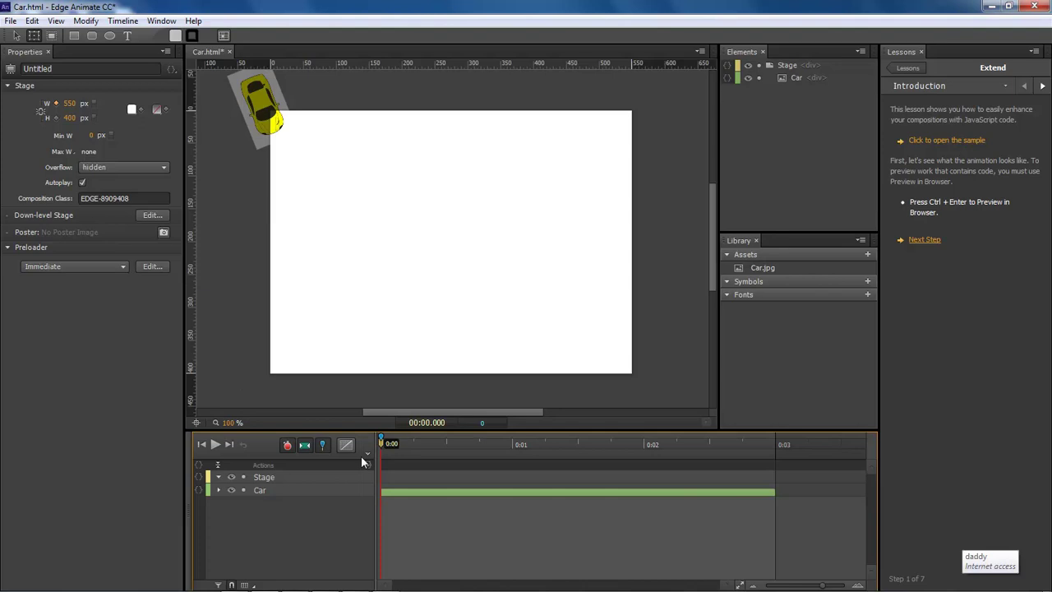
pyautogui.press('space')
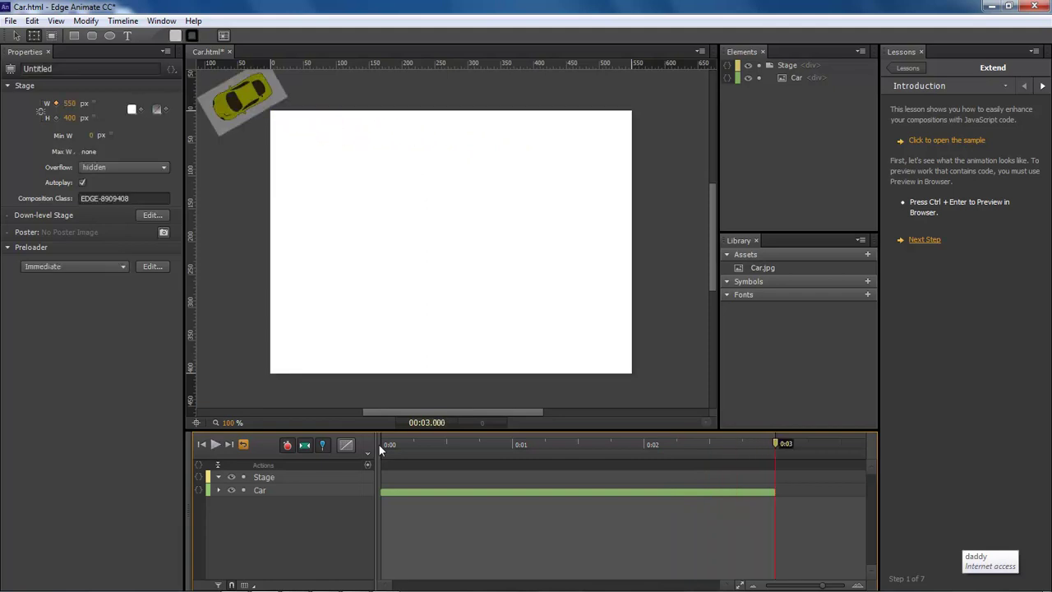
pyautogui.hotkey('ctrl', 's')
# Step: Create a new blank composition and save it as Car2.html
pyautogui.click(11, 21)
pyautogui.click(31, 36)
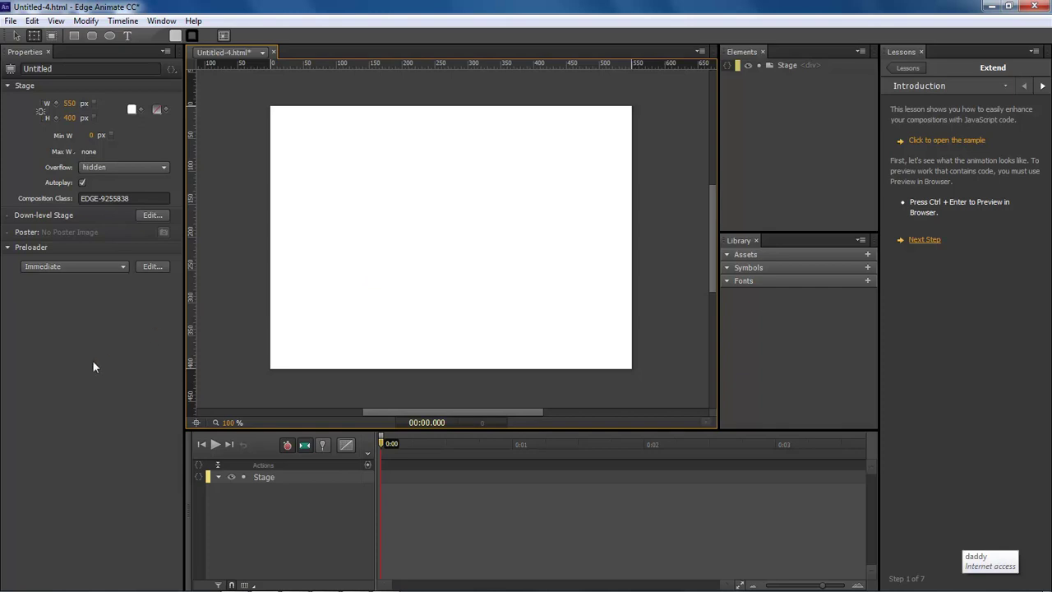
pyautogui.hotkey('ctrl', 's')
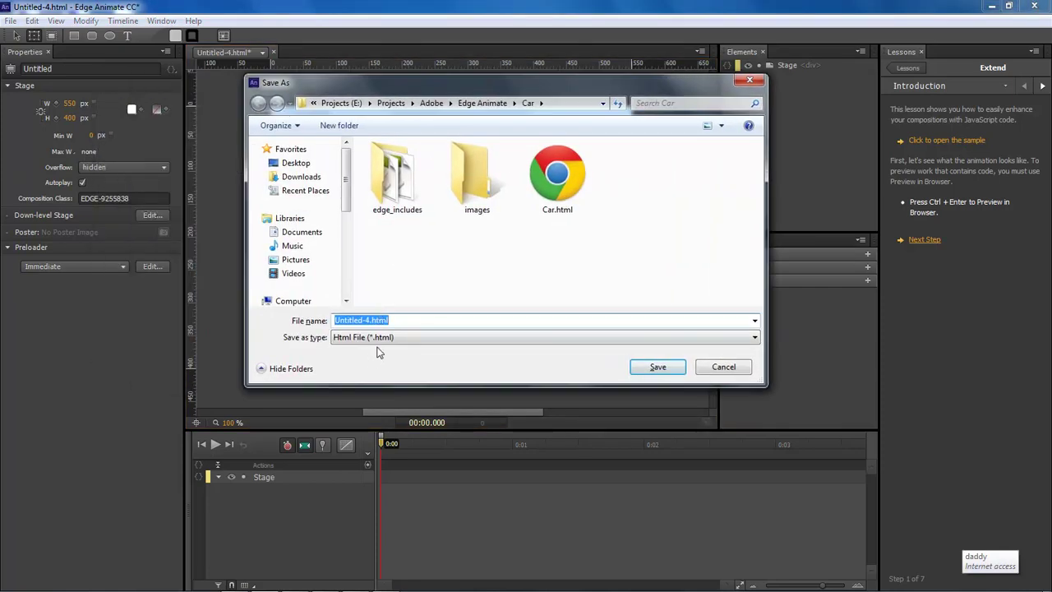
pyautogui.click(372, 320)
pyautogui.hotkey('shift', 'Home')
pyautogui.write('Ca')
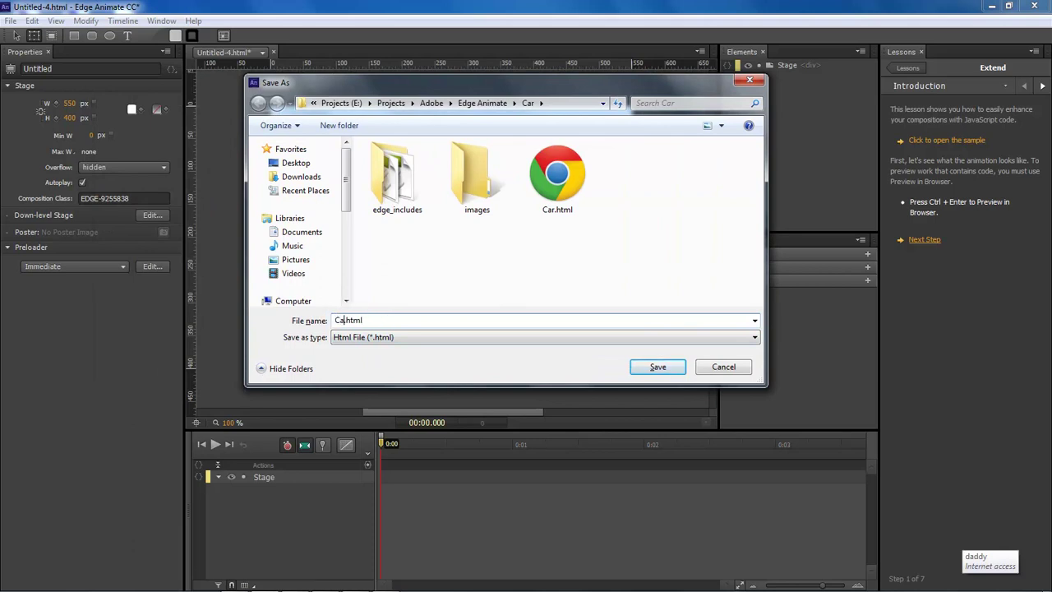
pyautogui.write('r2')
pyautogui.click(662, 369)
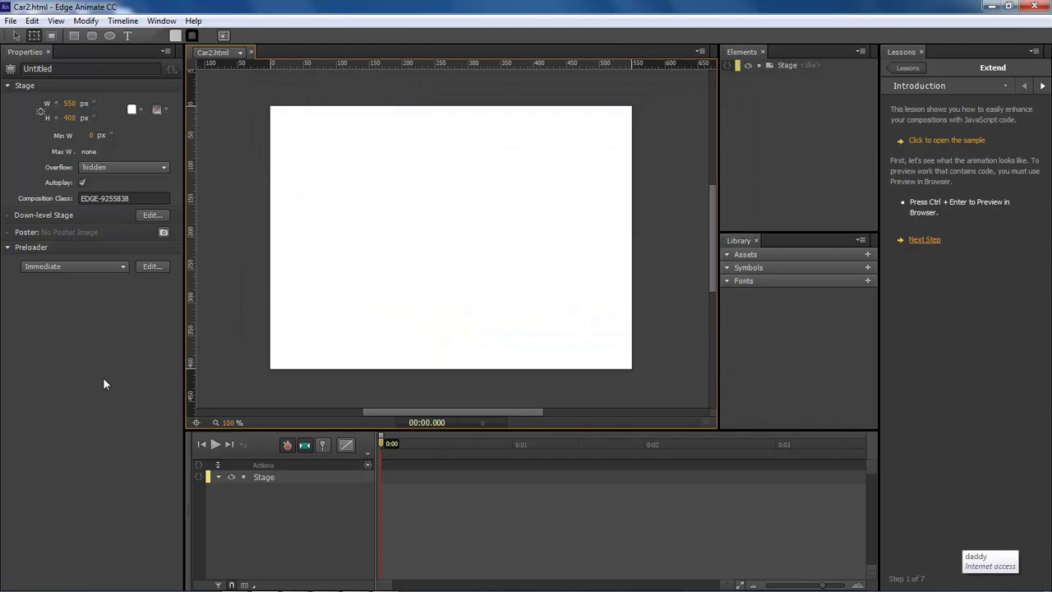
# Step: Import Car.jpg onto the stage, then minimize the browser showing the car image search
pyautogui.hotkey('ctrl', 'i')
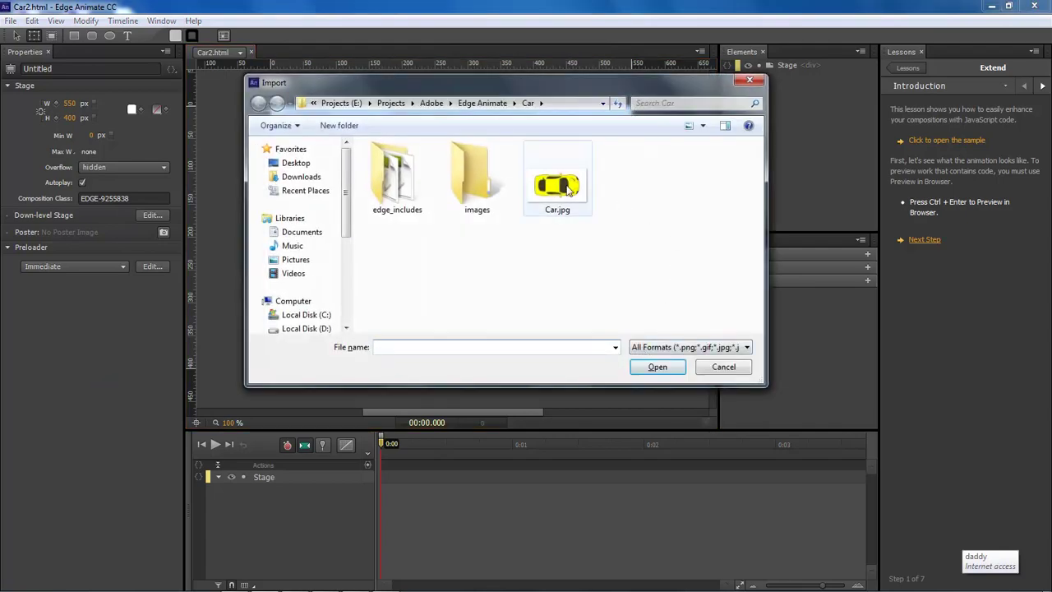
pyautogui.doubleClick(566, 188)
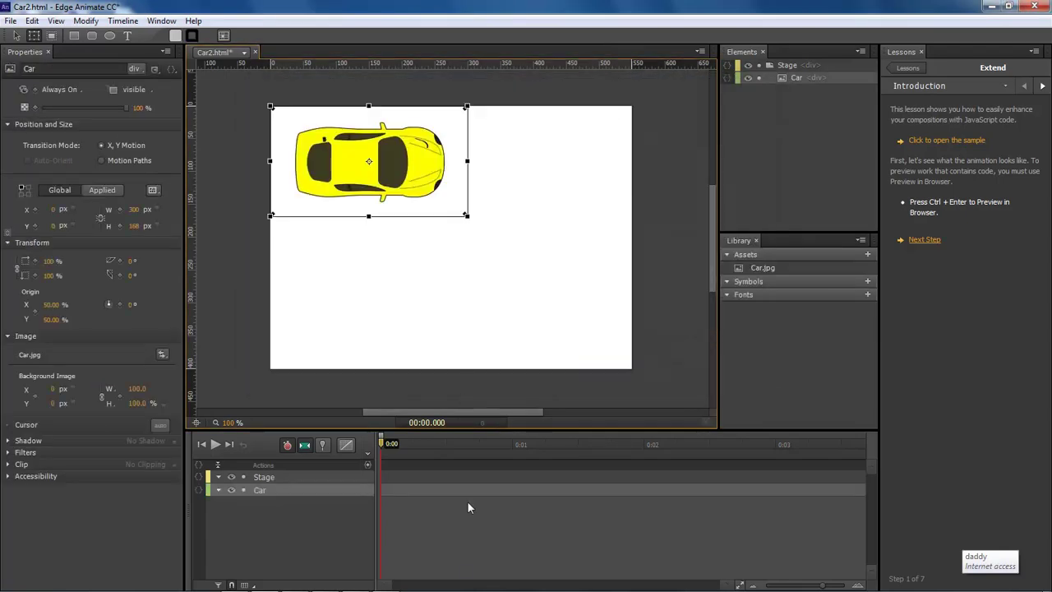
pyautogui.click(295, 587)
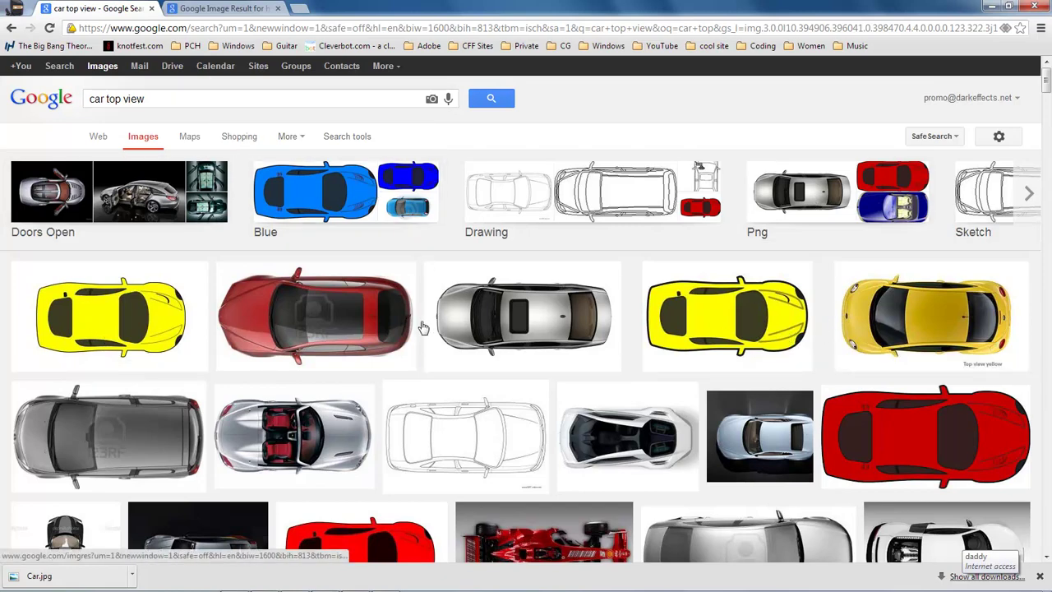
pyautogui.scroll(-4, 421, 327)
pyautogui.scroll(4, 420, 332)
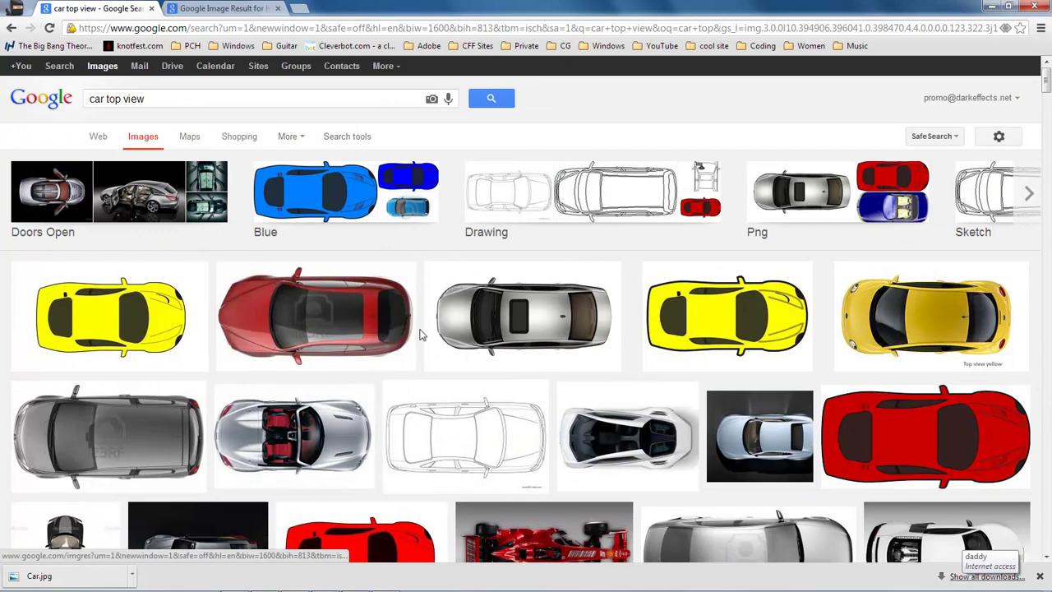
pyautogui.click(990, 8)
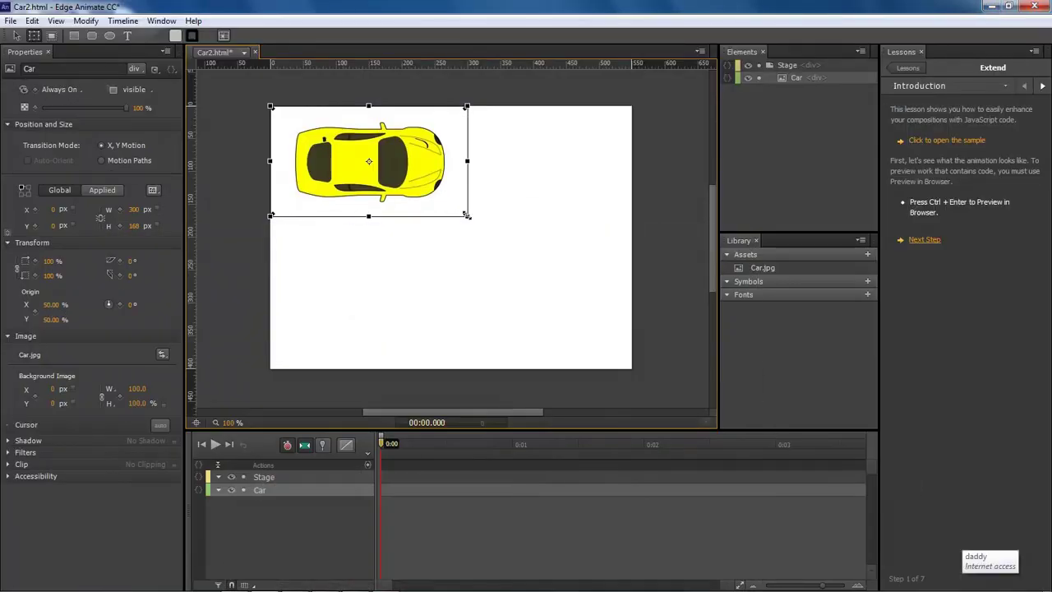
# Step: Scale the car to 43%, rotate it 31°, and place it at the stage's top-left corner
pyautogui.moveTo(466, 214); pyautogui.dragTo(411, 184)
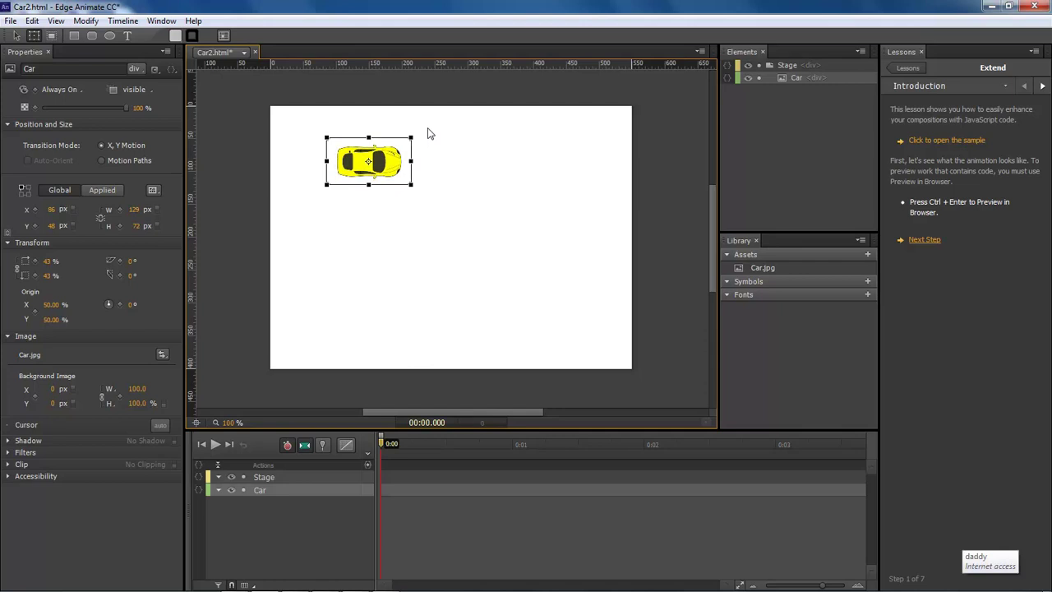
pyautogui.click(31, 39)
pyautogui.moveTo(416, 141); pyautogui.dragTo(280, 117)
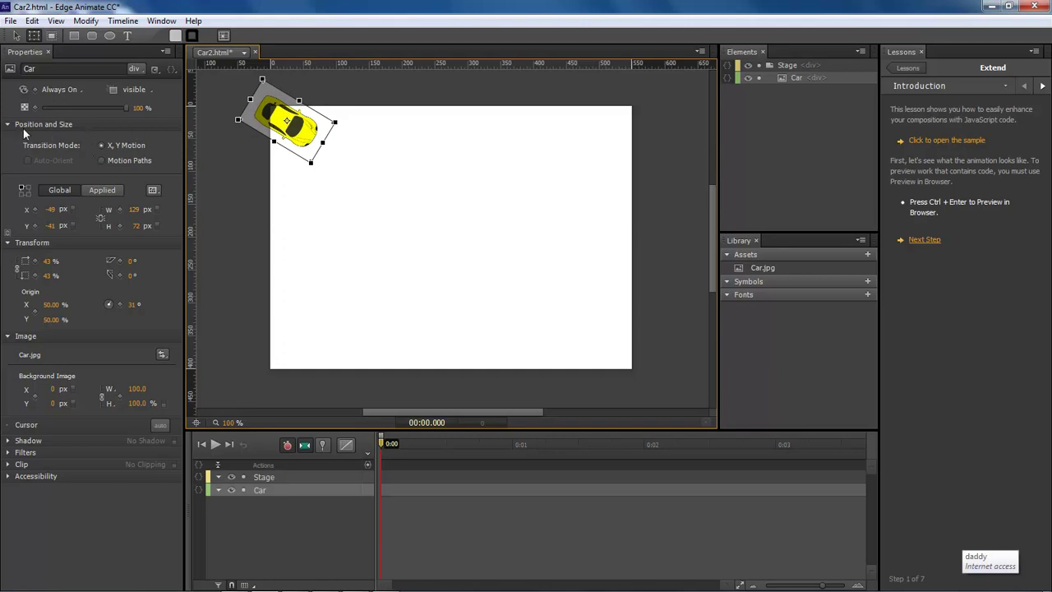
# Step: Use Motion Paths mode and move the car from off the top-left to X 437, Y 304 at 0:03
pyautogui.click(101, 161)
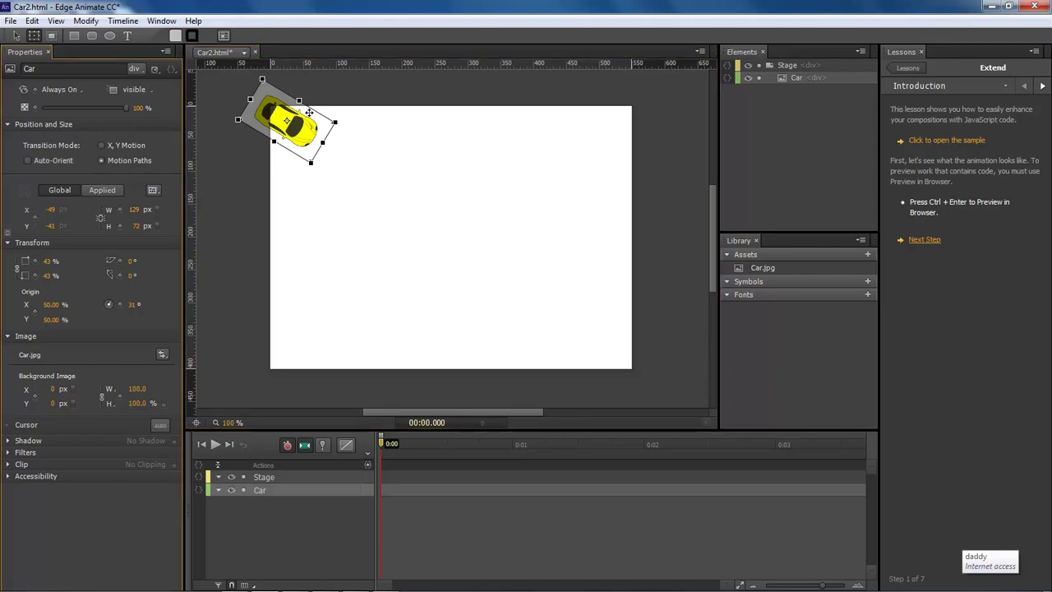
pyautogui.moveTo(297, 124); pyautogui.dragTo(240, 85)
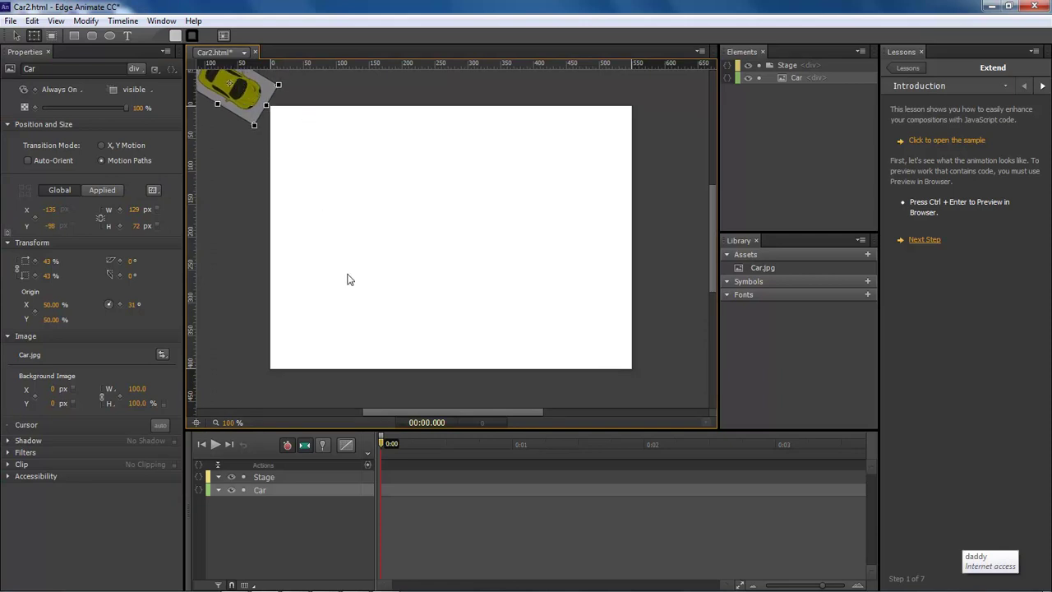
pyautogui.click(381, 448)
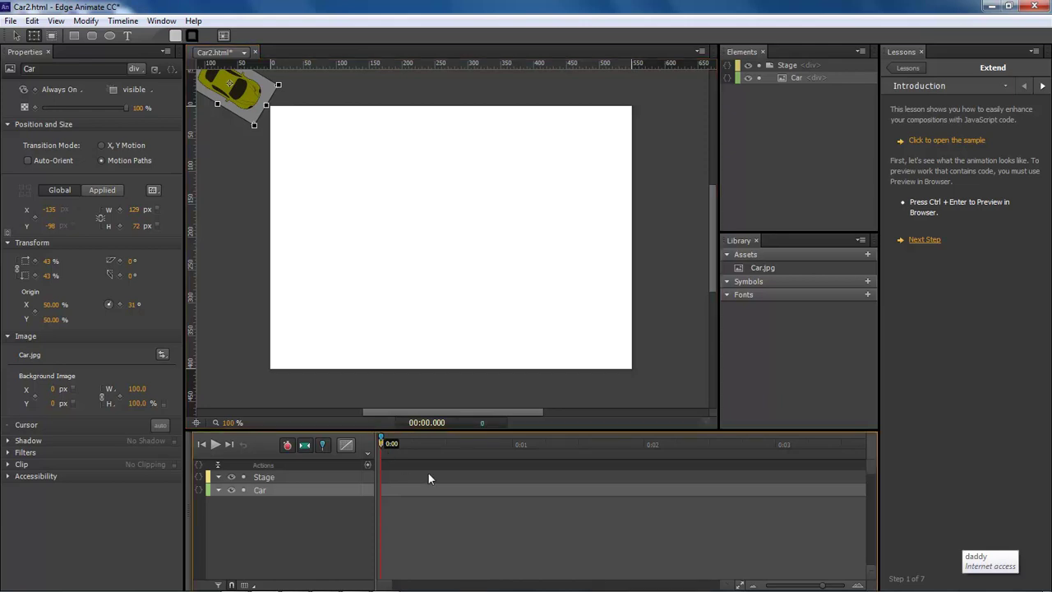
pyautogui.moveTo(381, 445); pyautogui.dragTo(778, 448)
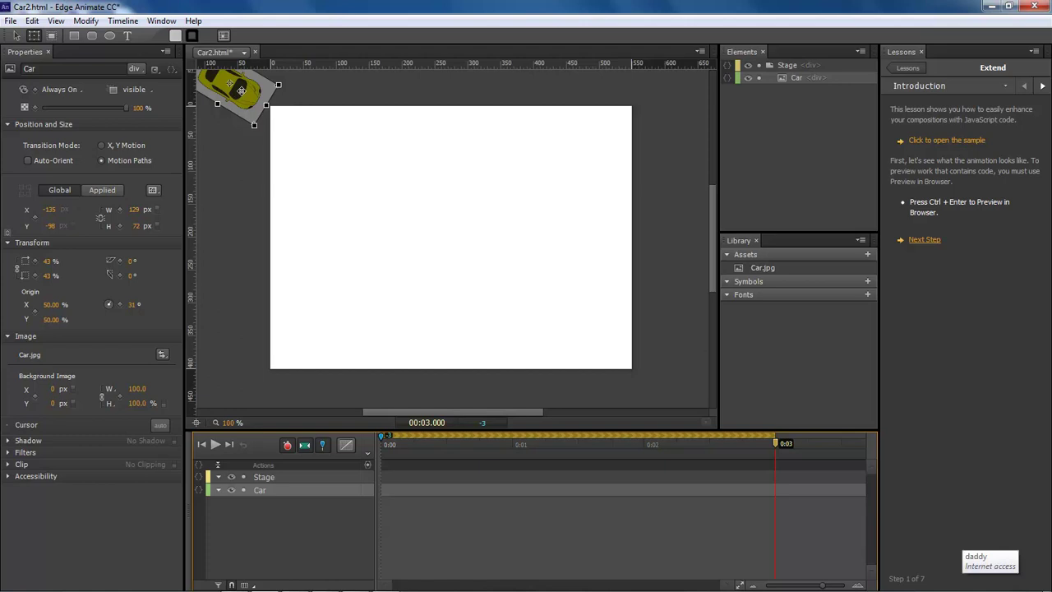
pyautogui.moveTo(241, 90); pyautogui.dragTo(620, 354)
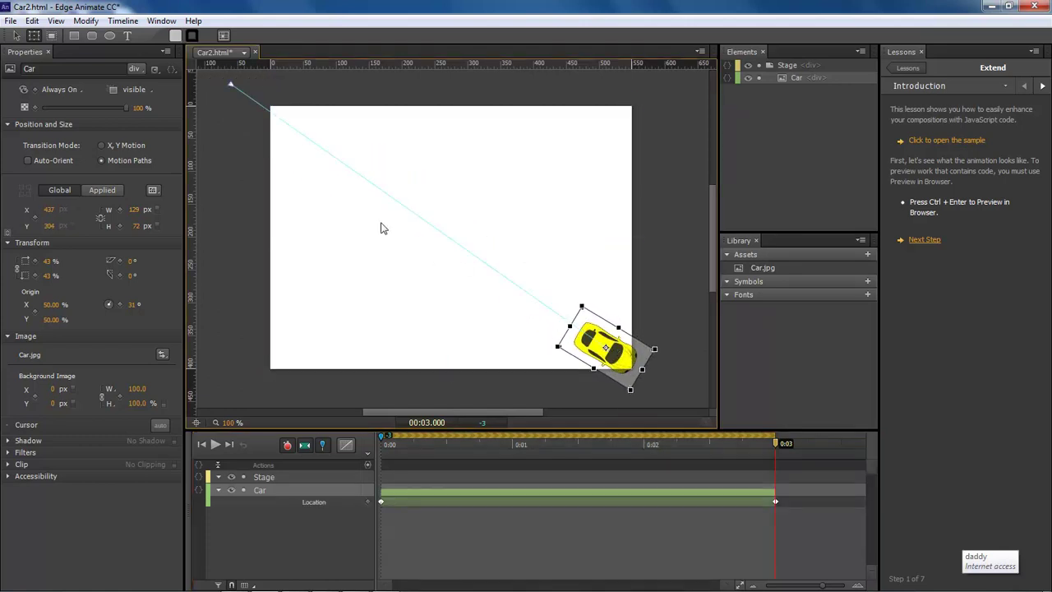
# Step: Add anchors to curve the path down-left and round its bottom, raising the car's endpoint on the right
pyautogui.click(278, 118)
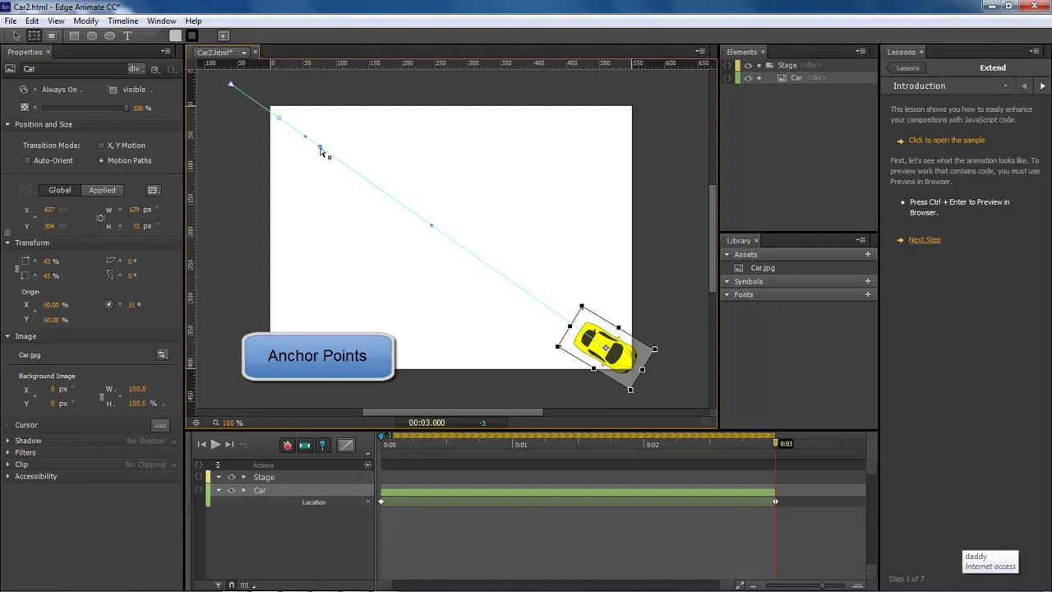
pyautogui.moveTo(322, 156); pyautogui.dragTo(309, 198)
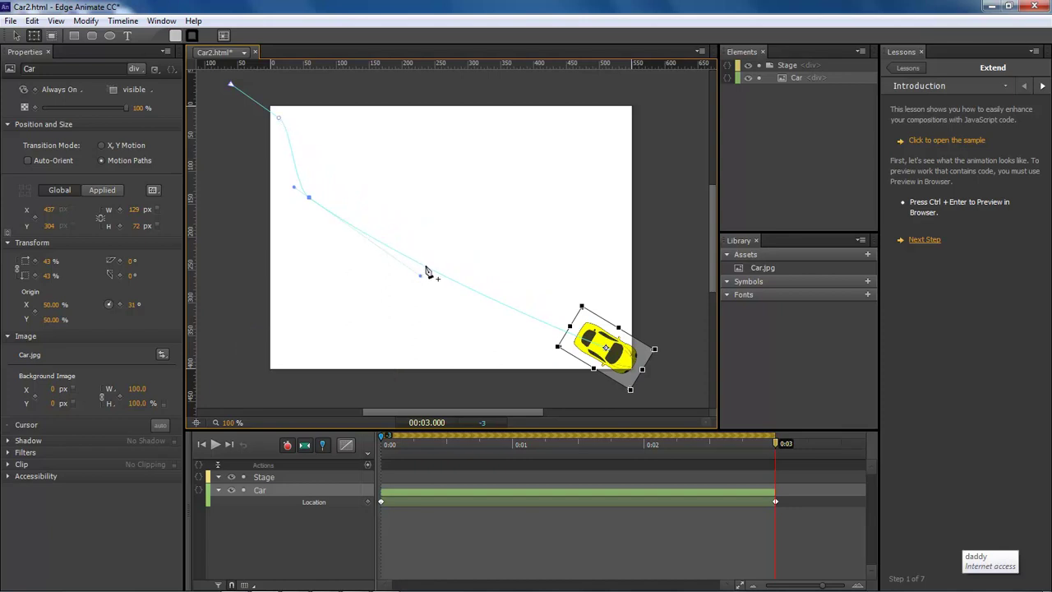
pyautogui.click(384, 244)
pyautogui.moveTo(384, 244); pyautogui.dragTo(382, 297)
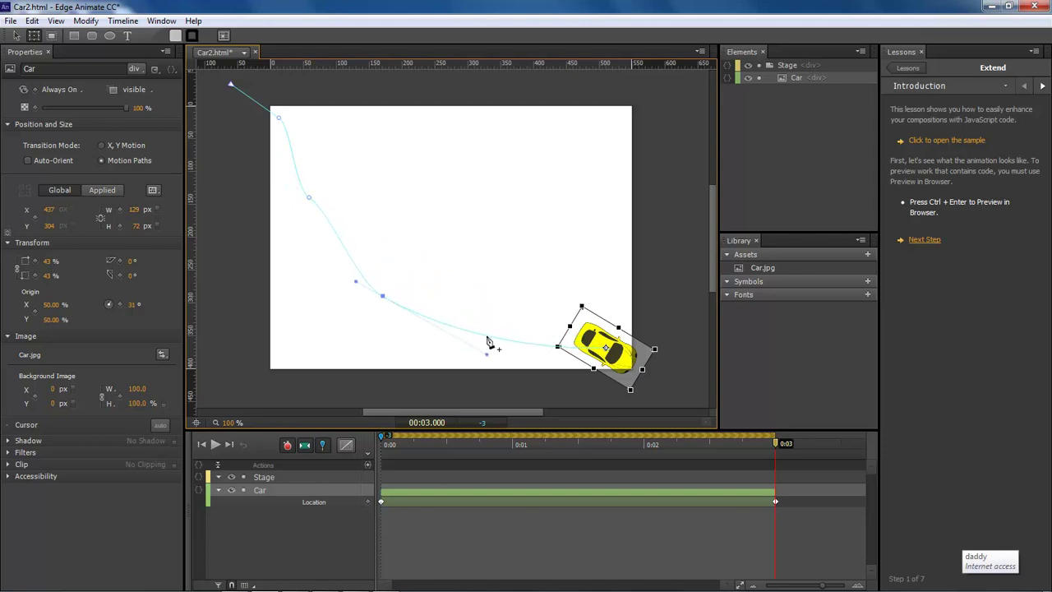
pyautogui.moveTo(608, 352); pyautogui.dragTo(614, 272)
pyautogui.click(506, 317)
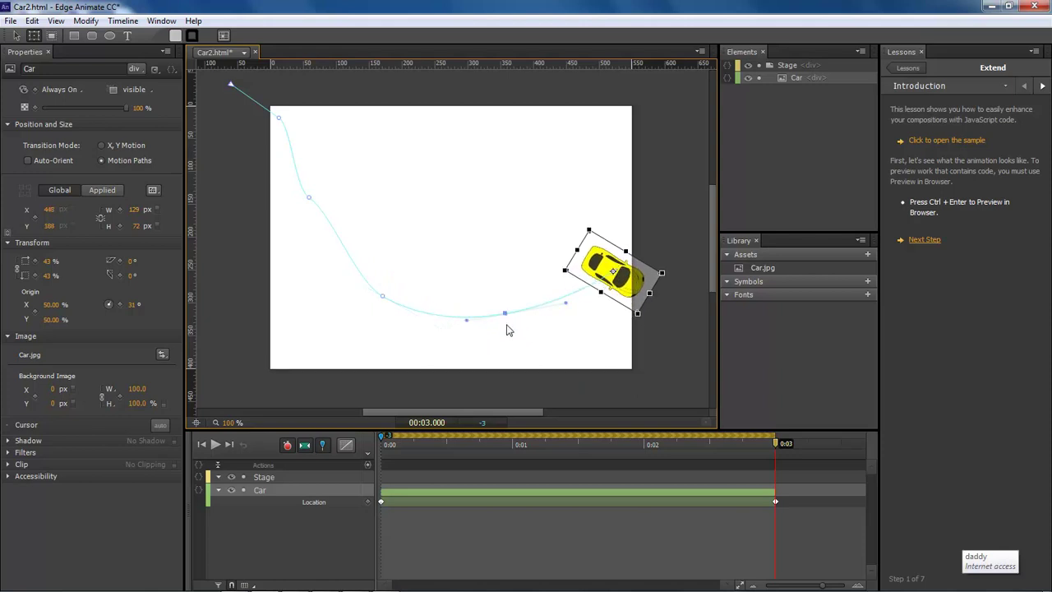
pyautogui.moveTo(508, 321); pyautogui.dragTo(508, 348)
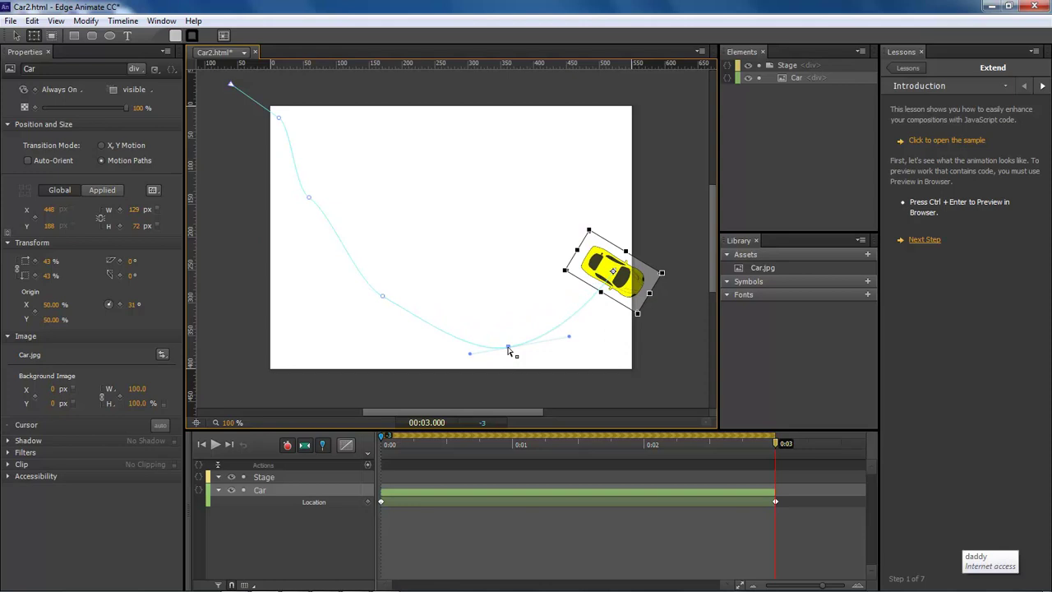
pyautogui.moveTo(612, 268); pyautogui.dragTo(609, 198)
# Step: Bulge the path's right and top stretches, bring the car's endpoint back to the path start, and rewind
pyautogui.click(587, 265)
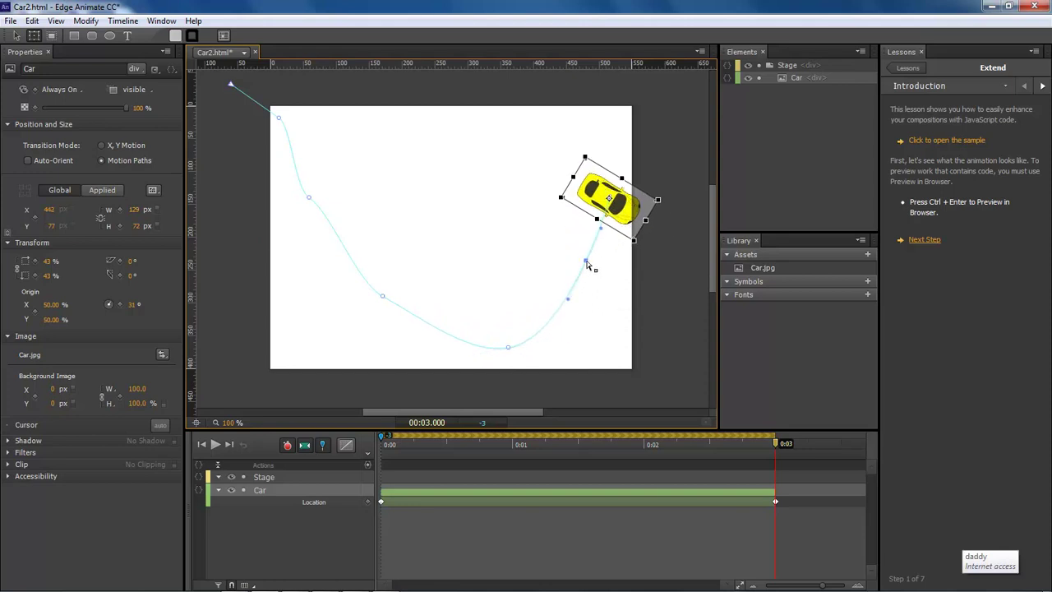
pyautogui.moveTo(588, 265); pyautogui.dragTo(615, 285)
pyautogui.moveTo(603, 195); pyautogui.dragTo(552, 187)
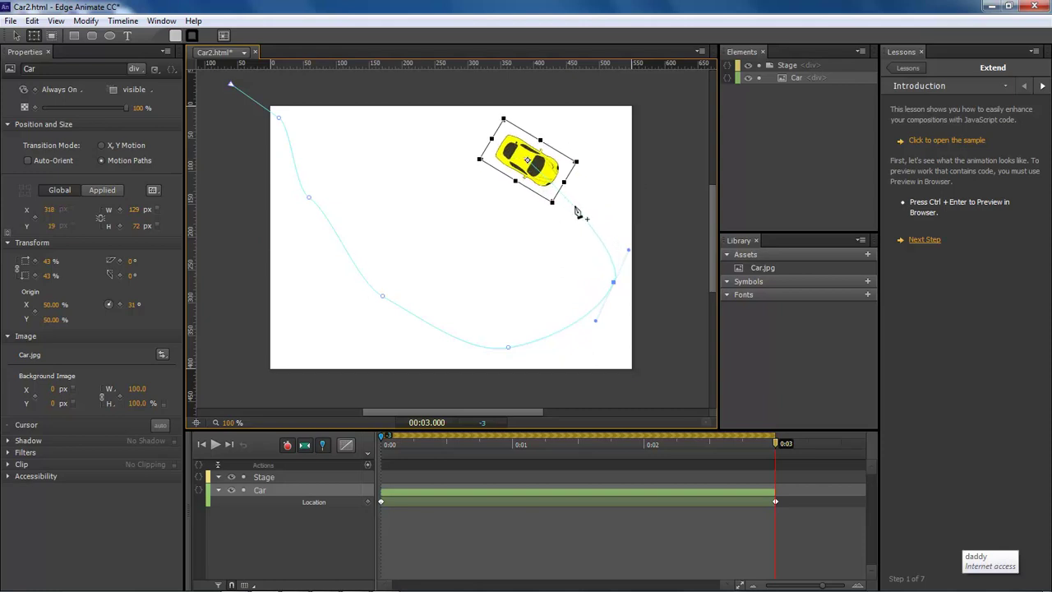
pyautogui.moveTo(578, 212); pyautogui.dragTo(598, 177)
pyautogui.moveTo(519, 168); pyautogui.dragTo(368, 123)
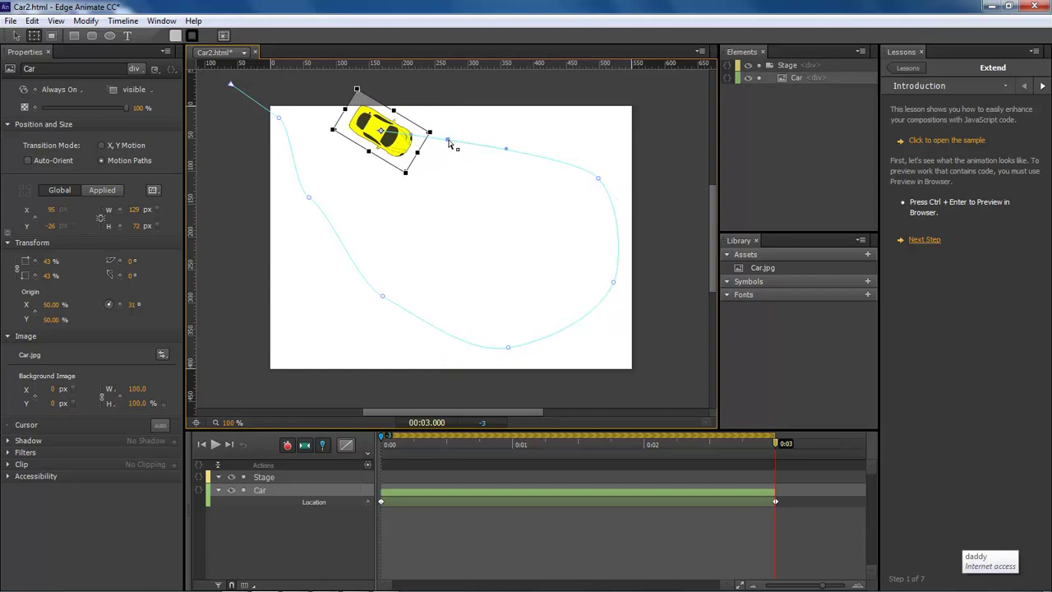
pyautogui.moveTo(449, 143); pyautogui.dragTo(466, 127)
pyautogui.moveTo(367, 126); pyautogui.dragTo(241, 78)
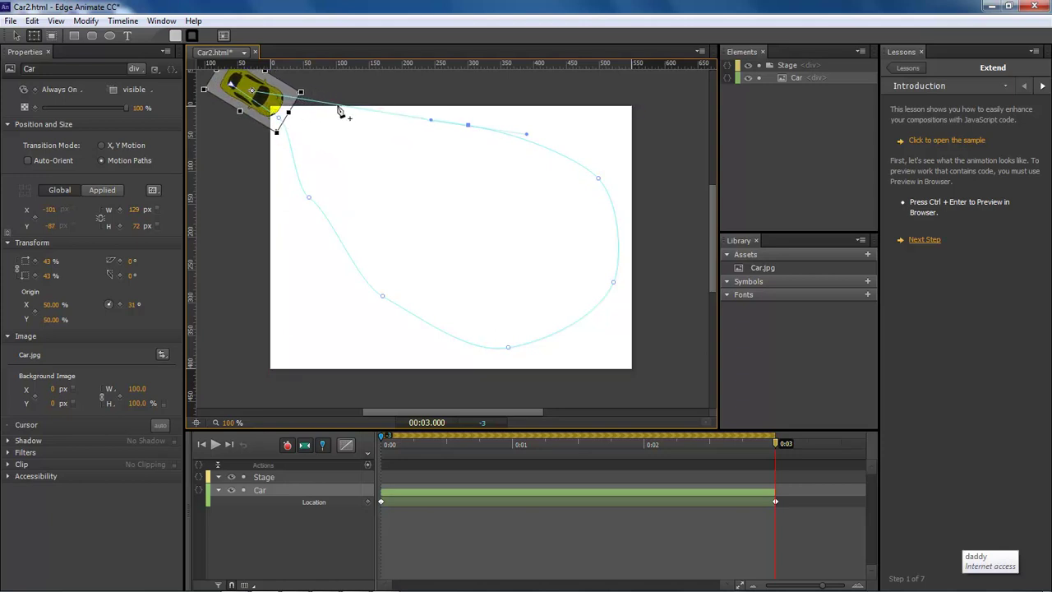
pyautogui.moveTo(336, 107); pyautogui.dragTo(340, 129)
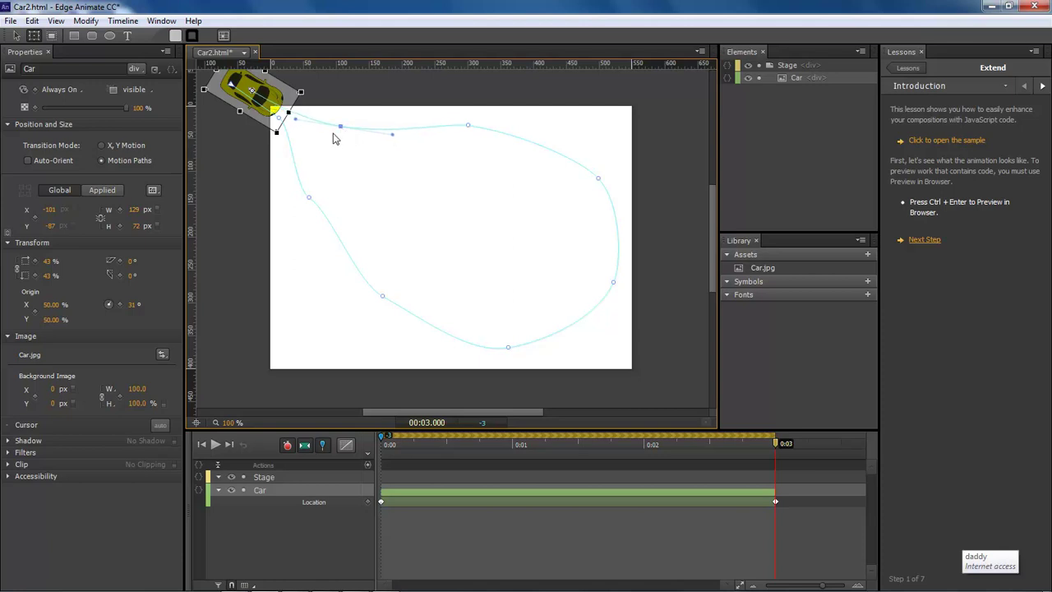
pyautogui.moveTo(257, 85); pyautogui.dragTo(252, 83)
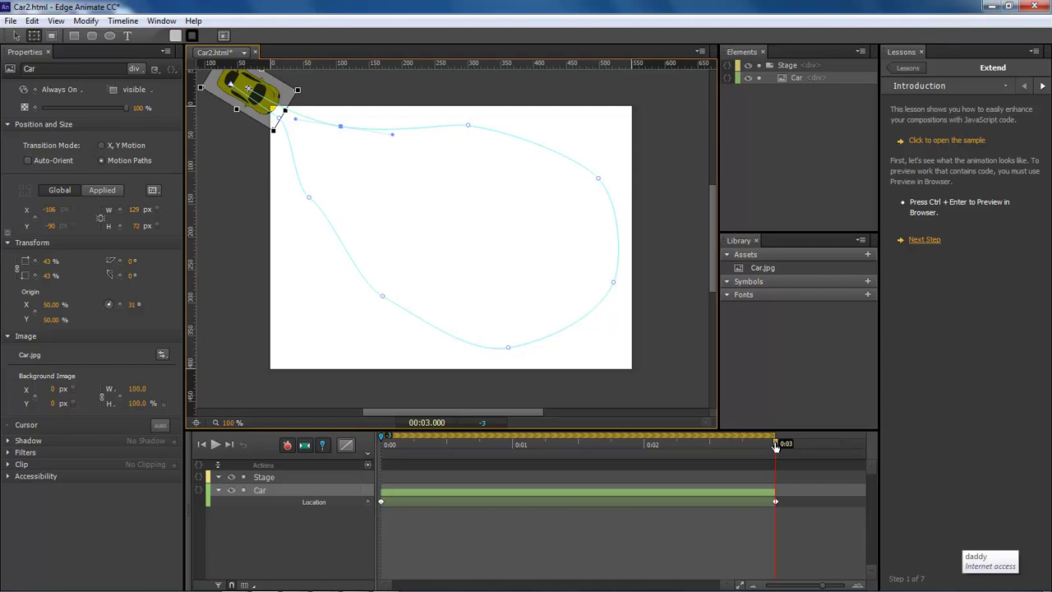
pyautogui.moveTo(775, 446); pyautogui.dragTo(362, 448)
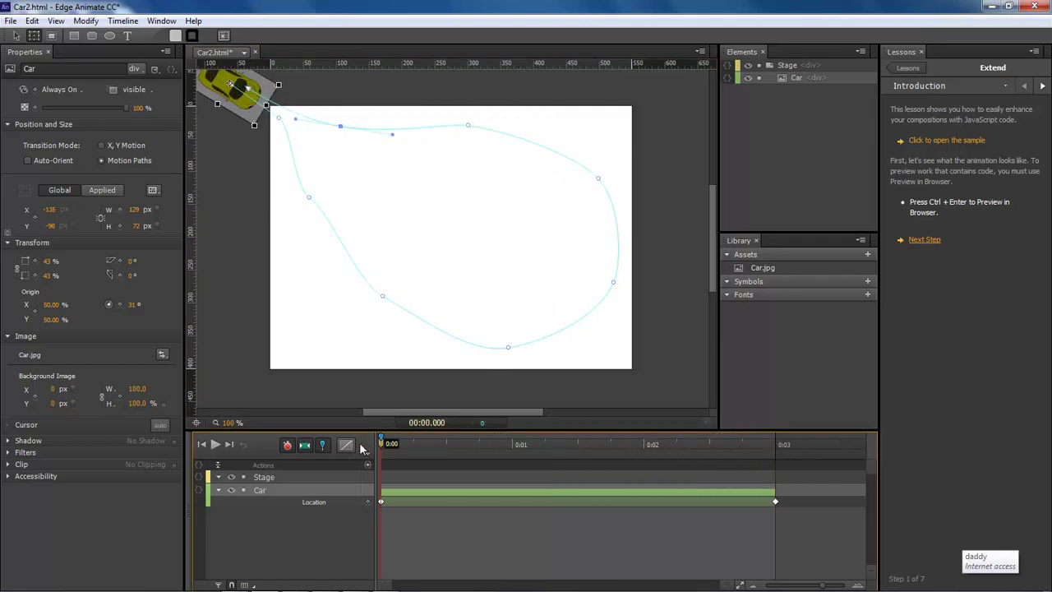
pyautogui.click(323, 542)
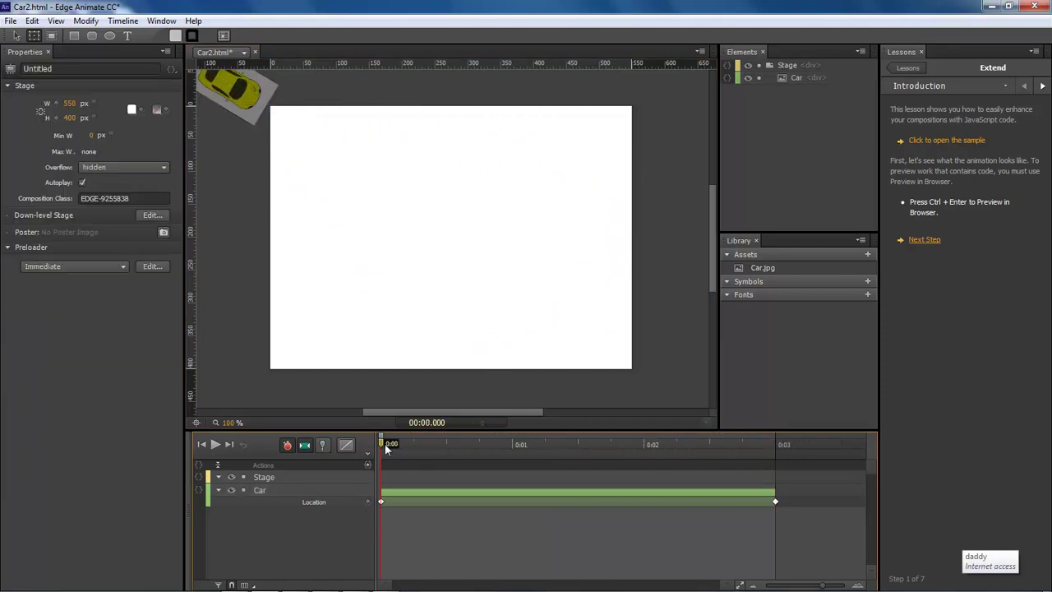
pyautogui.moveTo(386, 447)
pyautogui.mouseDown()
pyautogui.moveTo(767, 452)
pyautogui.moveTo(416, 463)
pyautogui.moveTo(648, 464)
pyautogui.moveTo(380, 463)
pyautogui.mouseUp()
pyautogui.click(241, 87)
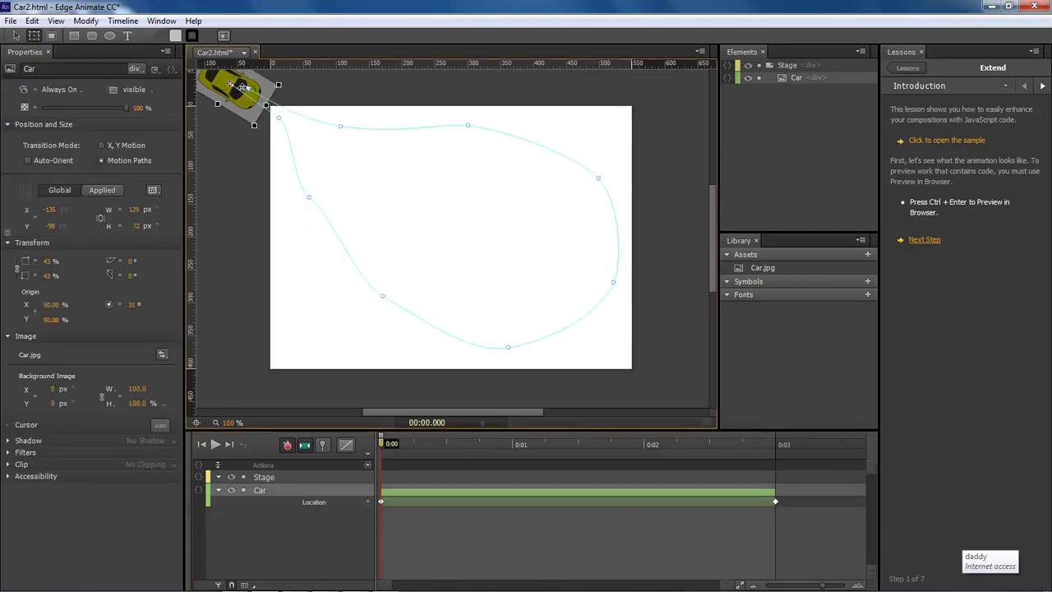
# Step: Enable Auto-Orient for the car, scrub to check its heading, and play the loop from the start
pyautogui.click(27, 161)
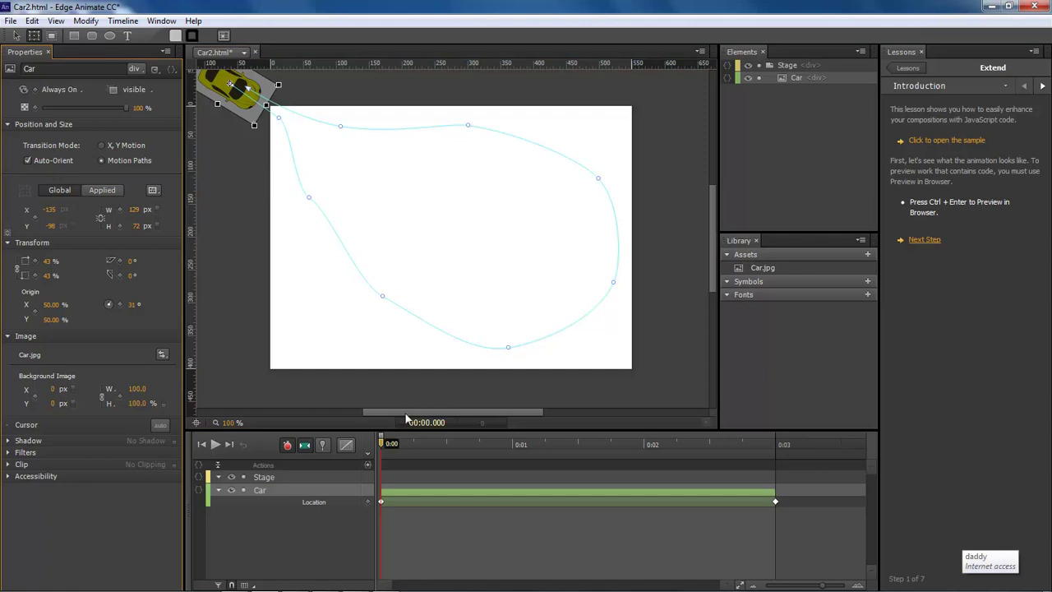
pyautogui.moveTo(382, 449)
pyautogui.mouseDown()
pyautogui.moveTo(579, 477)
pyautogui.moveTo(633, 458)
pyautogui.moveTo(781, 468)
pyautogui.moveTo(383, 465)
pyautogui.mouseUp()
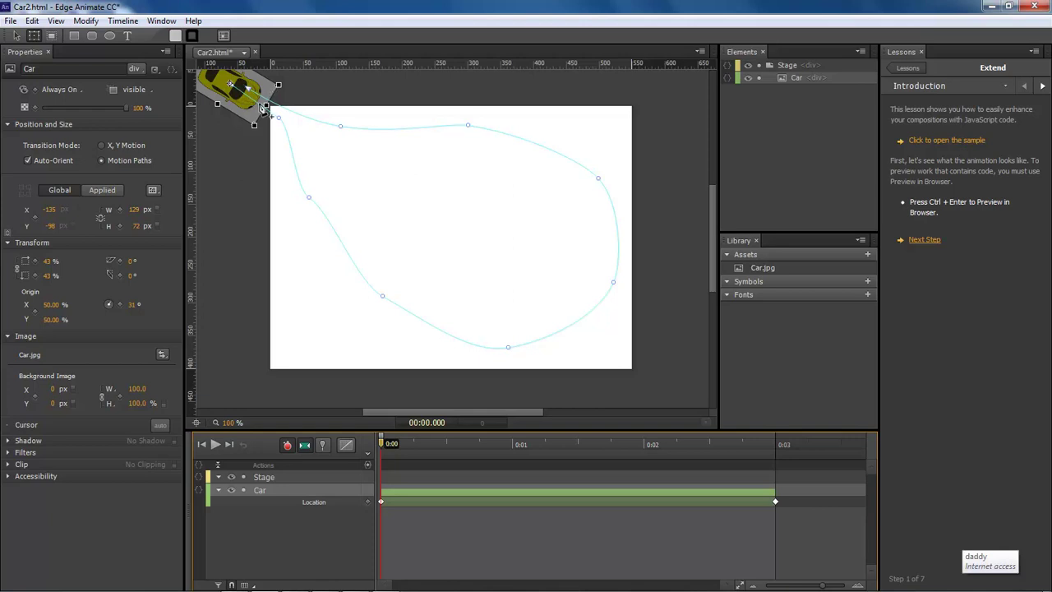
pyautogui.moveTo(381, 448); pyautogui.dragTo(607, 504)
pyautogui.press('Home')
pyautogui.click(288, 541)
pyautogui.press('space')
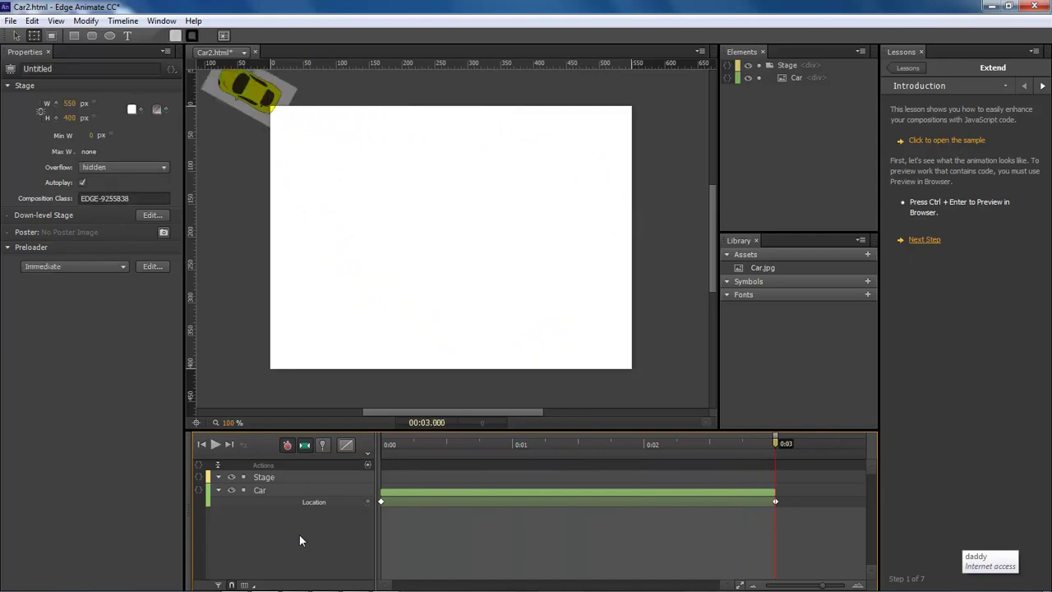
# Step: Return the playhead to 0:00 and scroll the stage view to recentre on the car's starting spot
pyautogui.moveTo(778, 448); pyautogui.dragTo(382, 445)
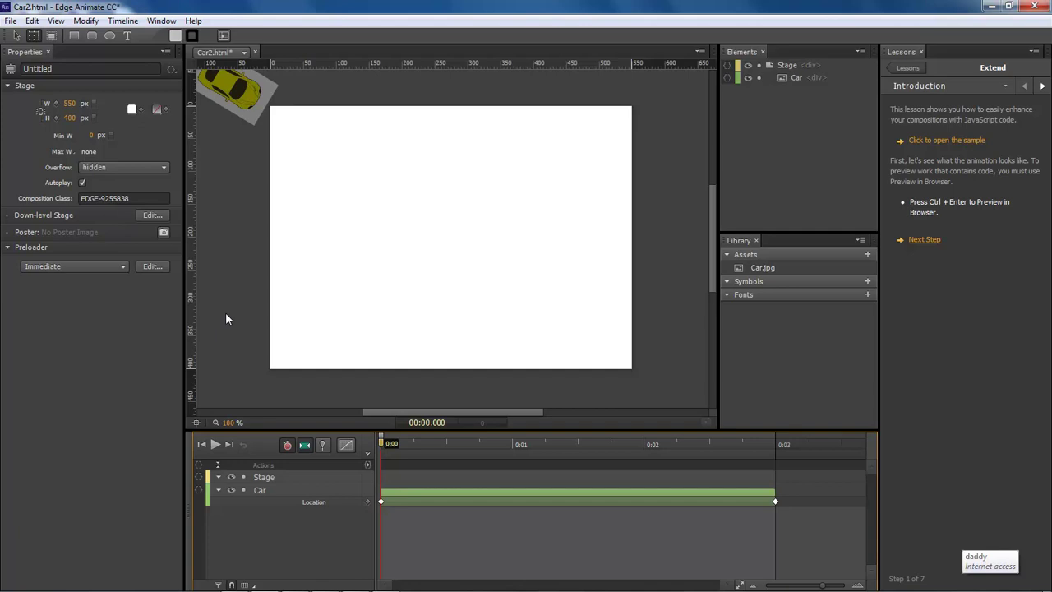
pyautogui.moveTo(461, 410)
pyautogui.mouseDown()
pyautogui.moveTo(443, 411)
pyautogui.moveTo(454, 411)
pyautogui.mouseUp()
pyautogui.moveTo(708, 245)
pyautogui.mouseDown()
pyautogui.moveTo(714, 224)
pyautogui.moveTo(715, 239)
pyautogui.mouseUp()
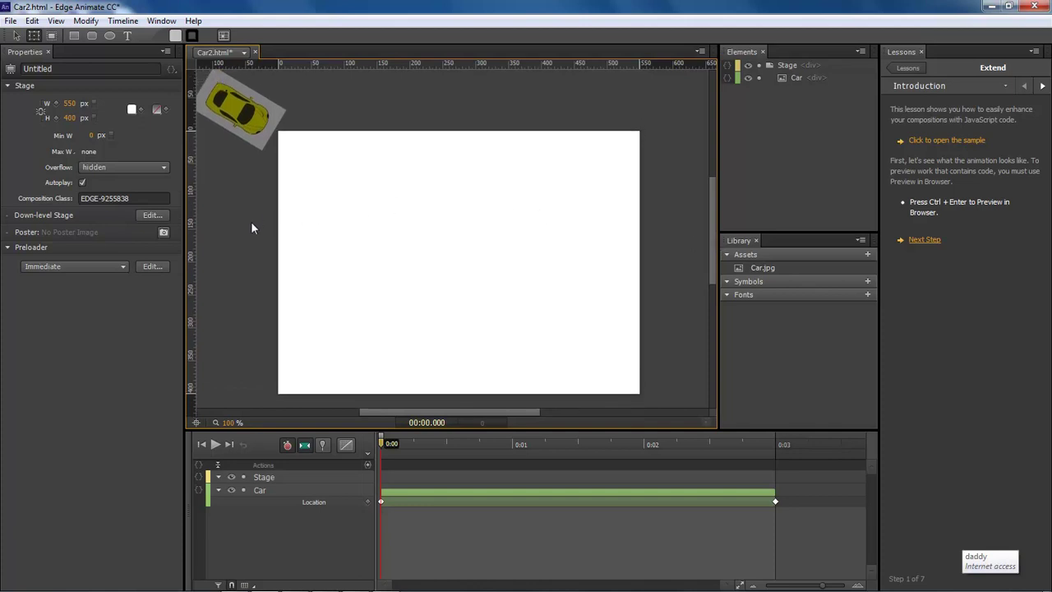